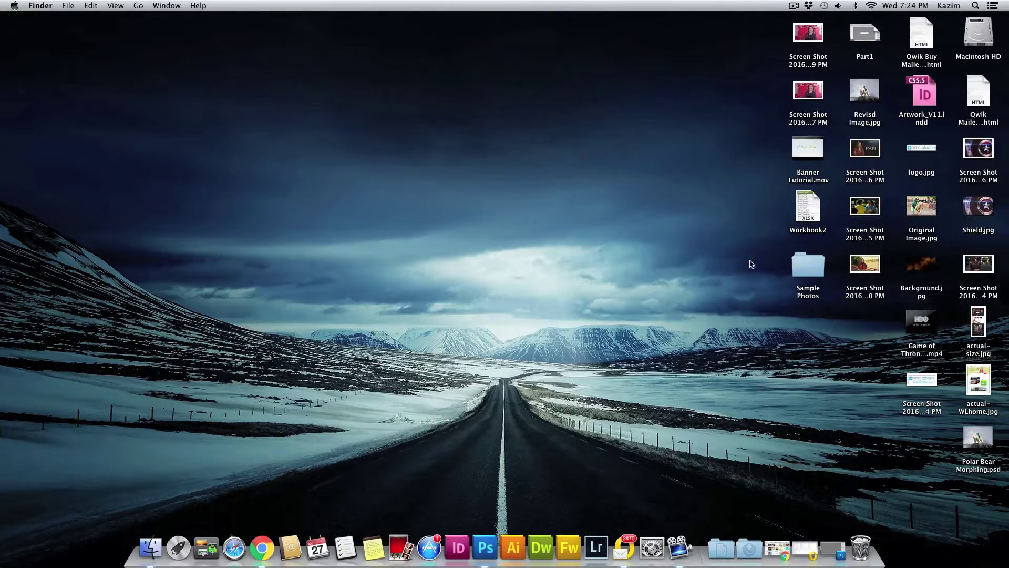
# - Open the desktop's Sample Photos folder in Finder to view its nine photos
pyautogui.doubleClick(810, 266)
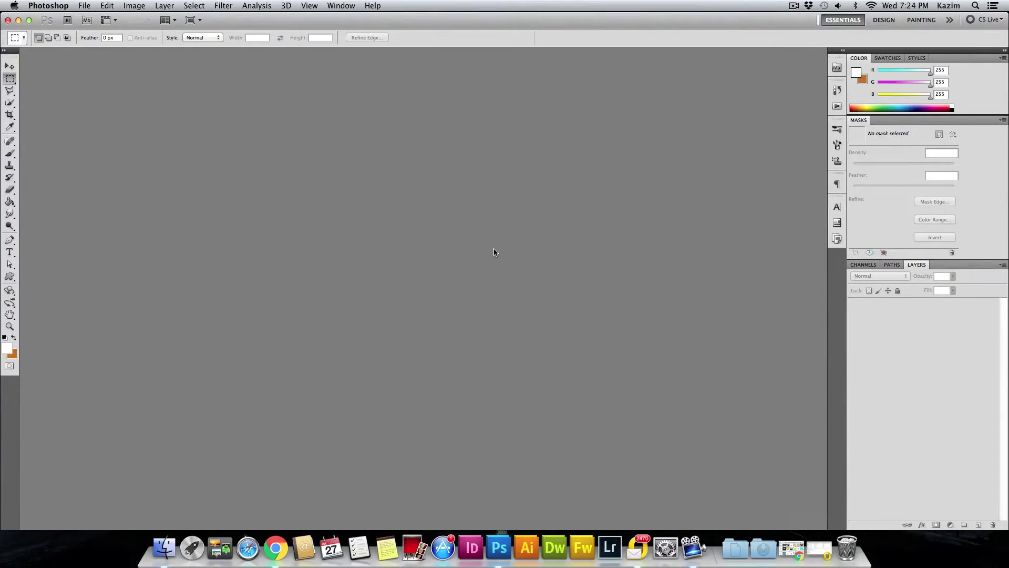
# - Drag 324-9.jpg from the Sample Photos window into Photoshop to open it
pyautogui.press('super+Tab')
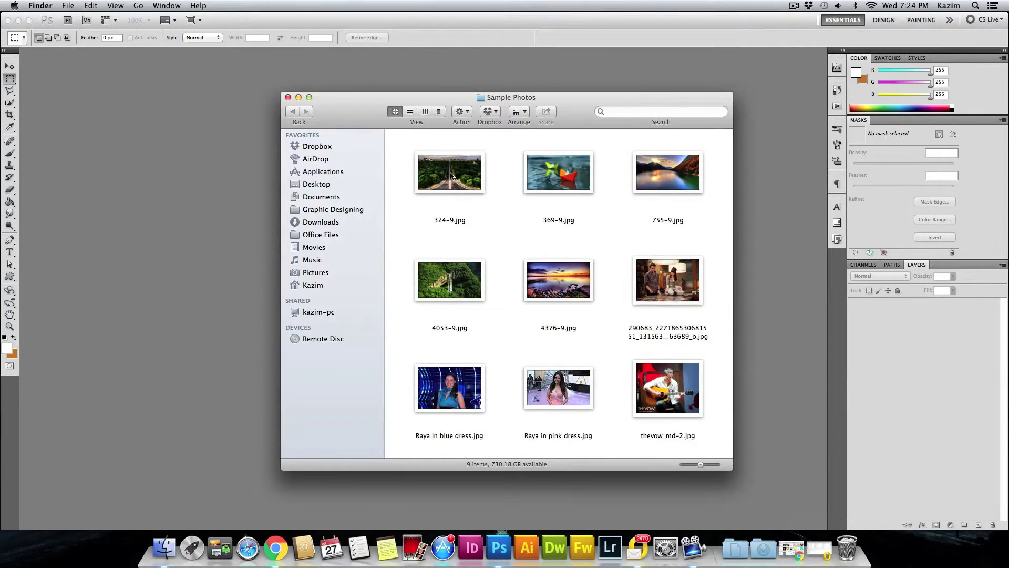
pyautogui.moveTo(450, 175); pyautogui.dragTo(192, 165)
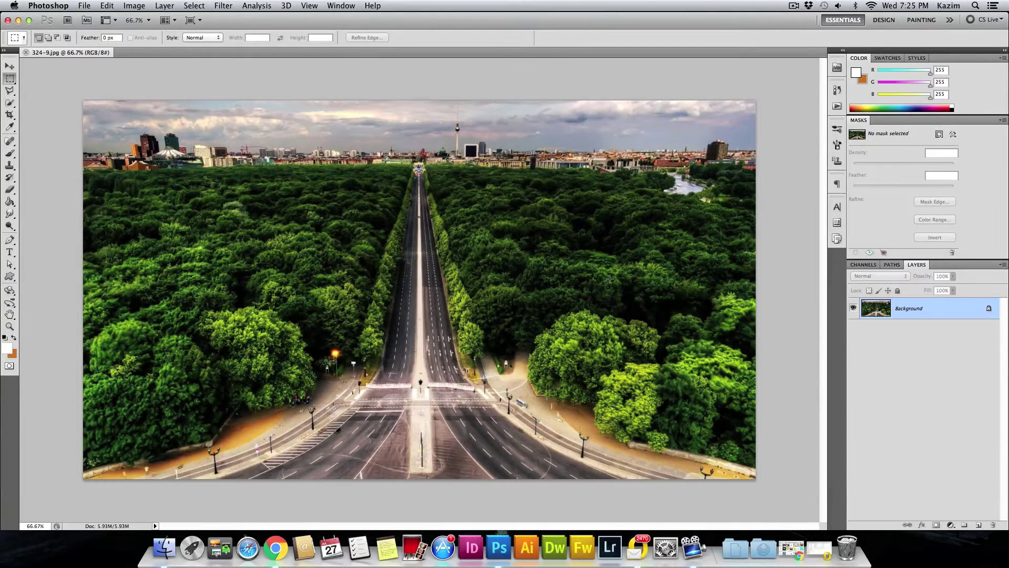
# - Show the Actions panel from the Window menu and start creating a new action
pyautogui.click(334, 6)
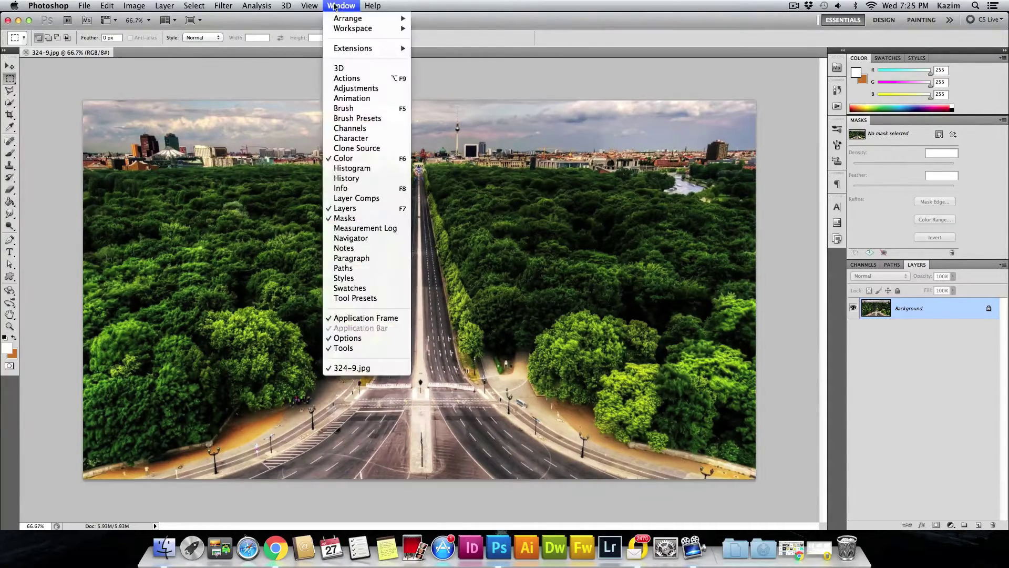
pyautogui.click(344, 79)
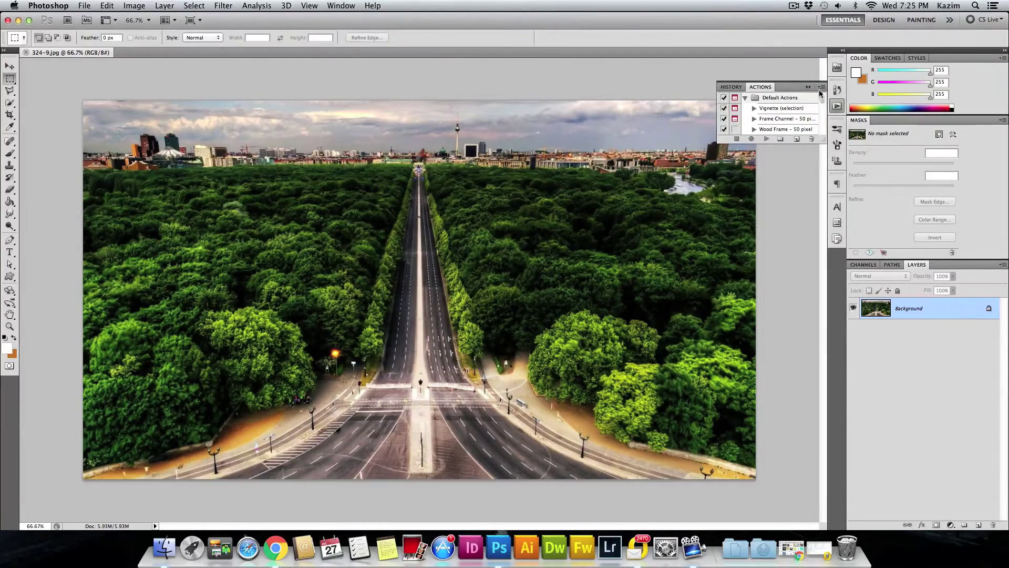
pyautogui.click(837, 106)
pyautogui.click(797, 139)
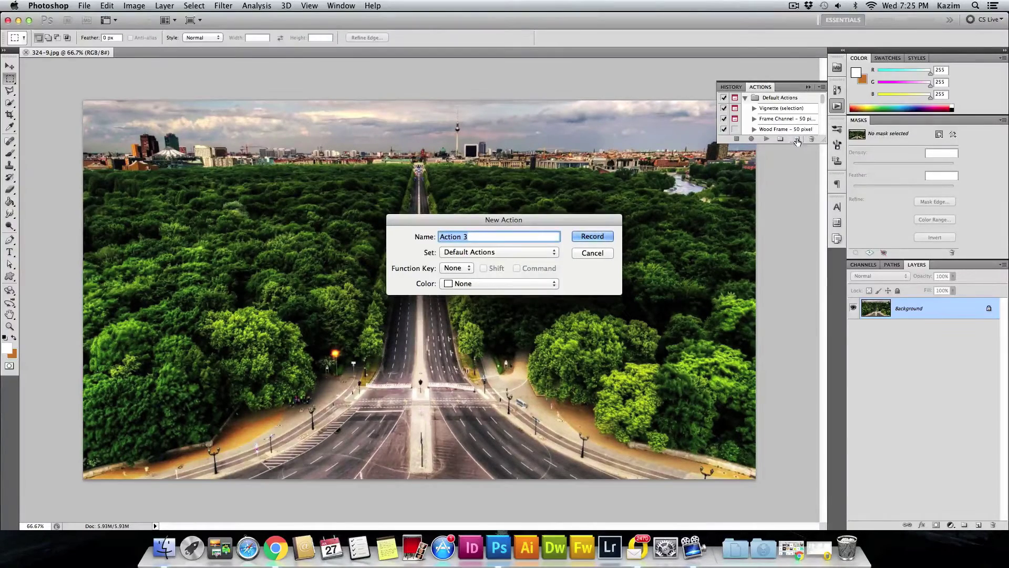
# - Name the new action 'Black and White' and start recording it
pyautogui.write('Black and White')
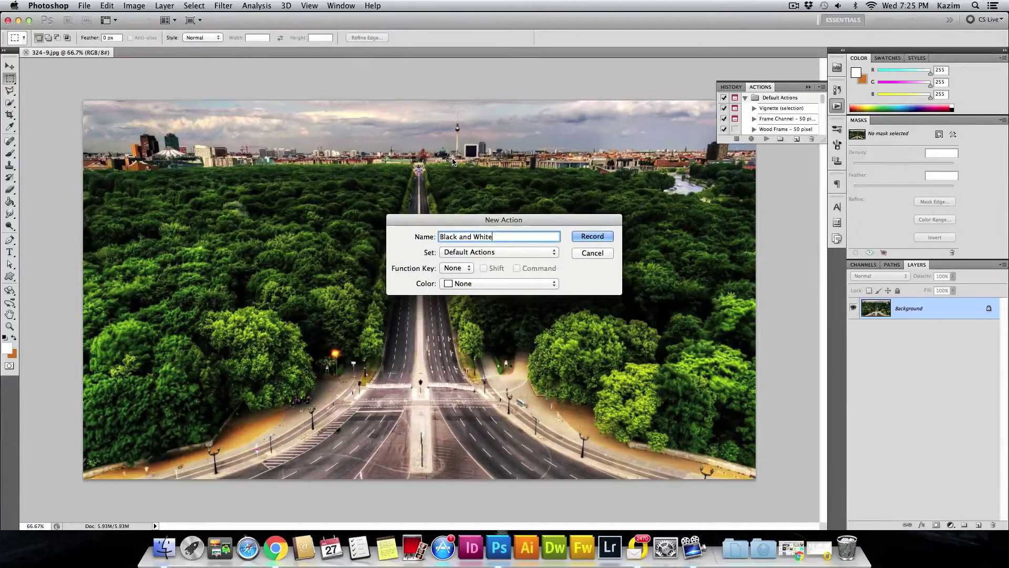
pyautogui.click(587, 237)
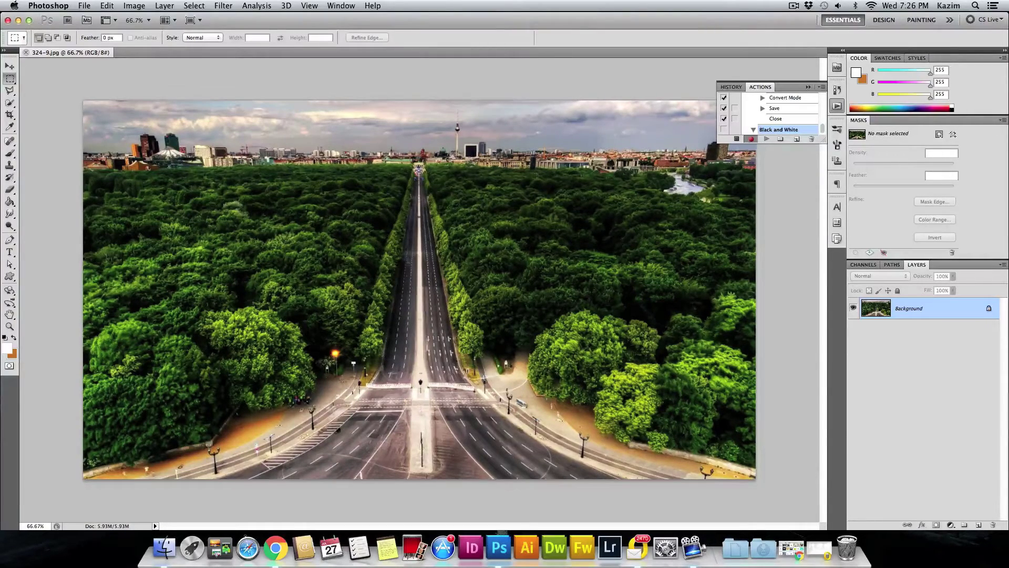
pyautogui.click(135, 6)
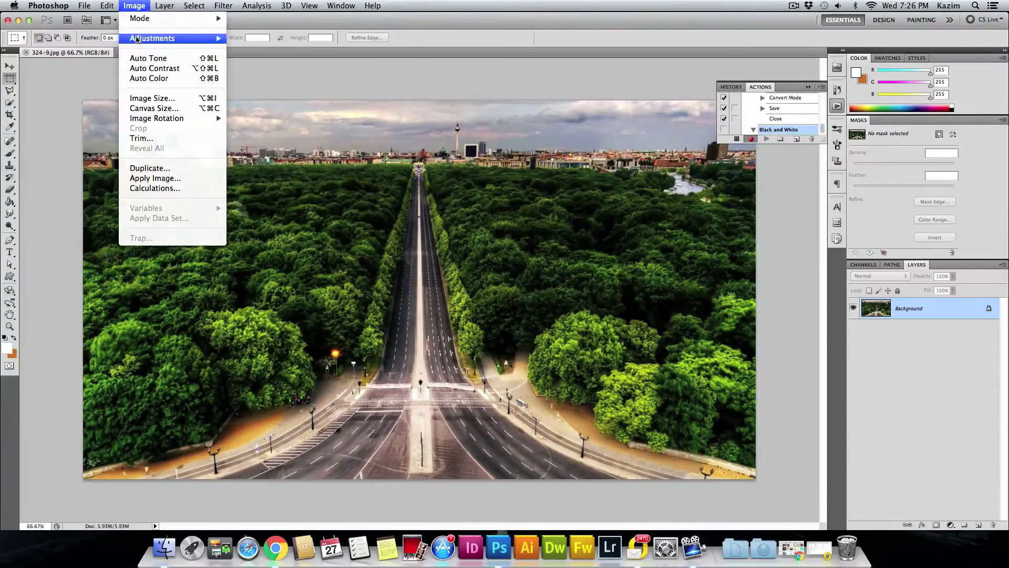
# - Apply Image > Adjustments > Black & White to the photo with the default preset
pyautogui.moveTo(136, 40)
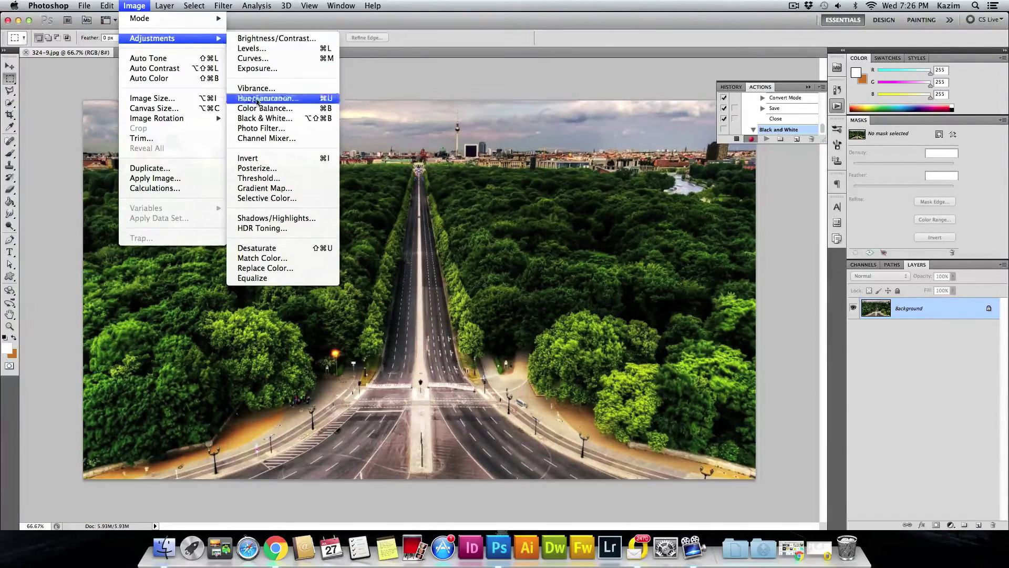
pyautogui.click(269, 120)
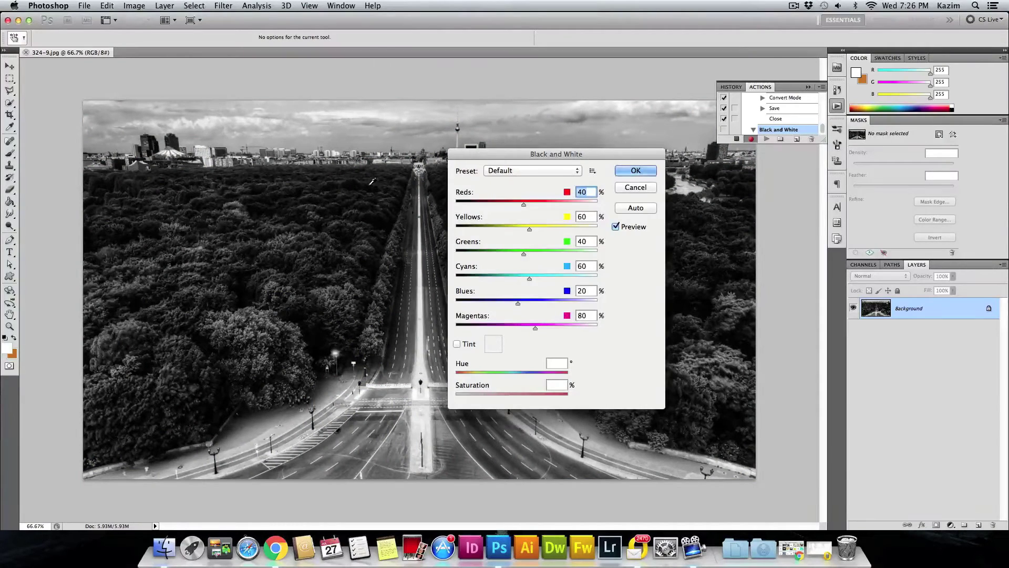
pyautogui.moveTo(480, 159); pyautogui.dragTo(536, 183)
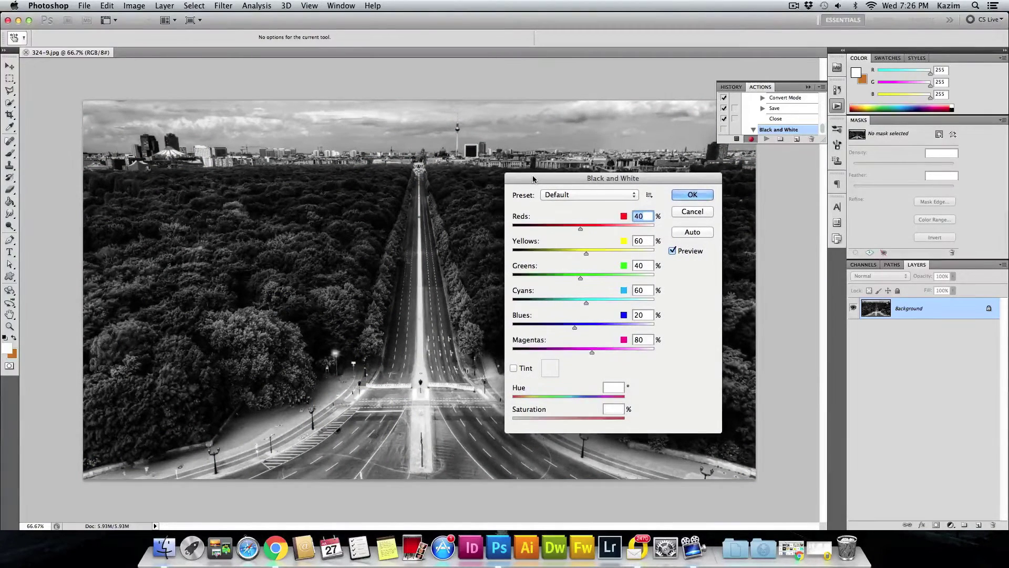
pyautogui.click(708, 196)
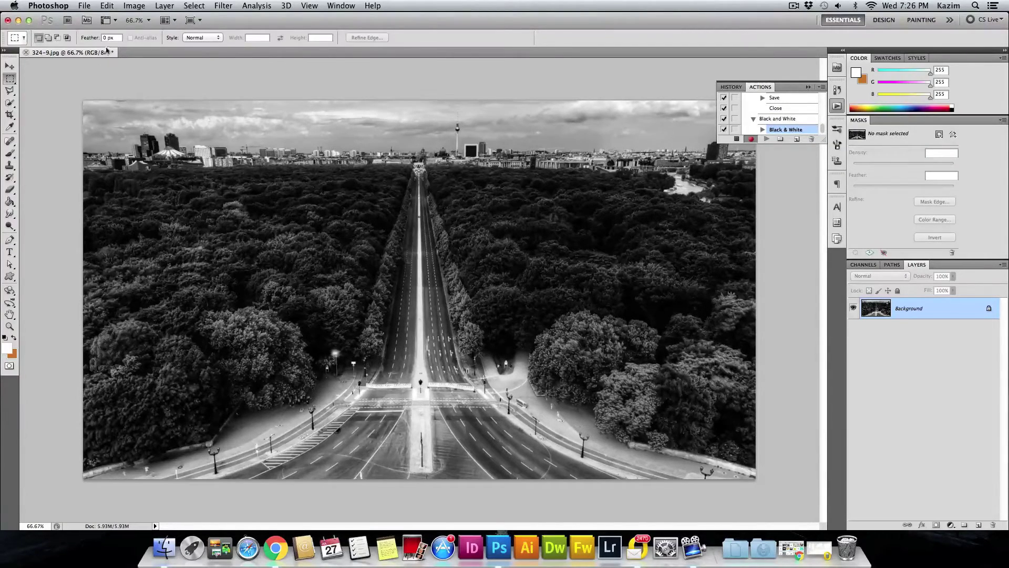
pyautogui.click(86, 5)
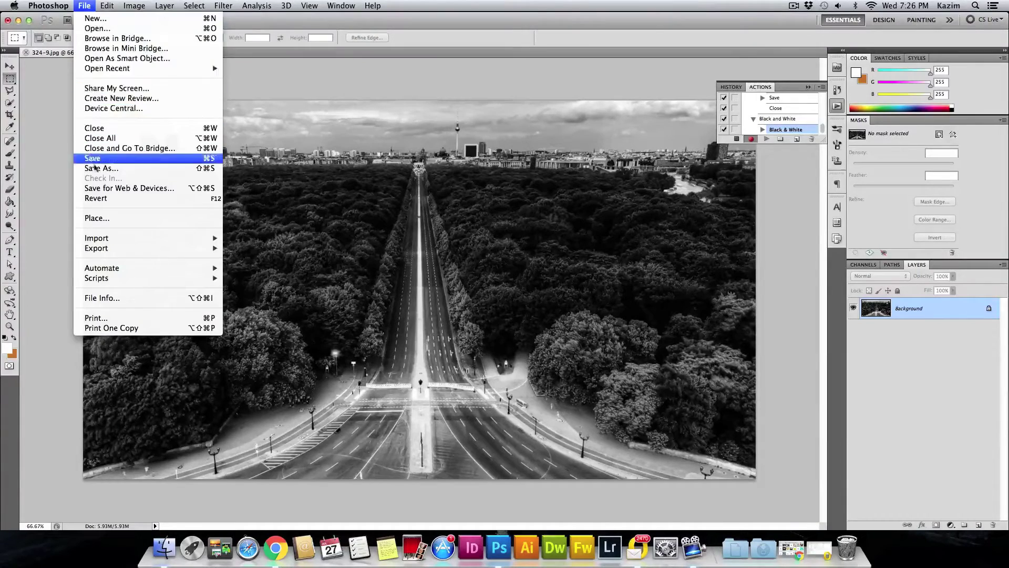
# - In Save As, create a new Desktop folder named 'Black and White Photos'
pyautogui.click(100, 169)
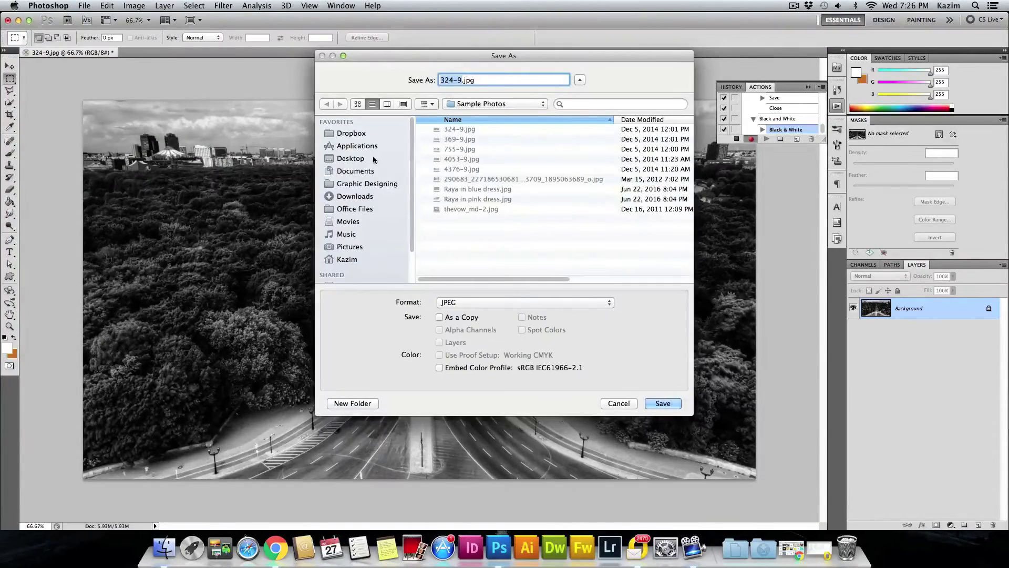
pyautogui.click(350, 159)
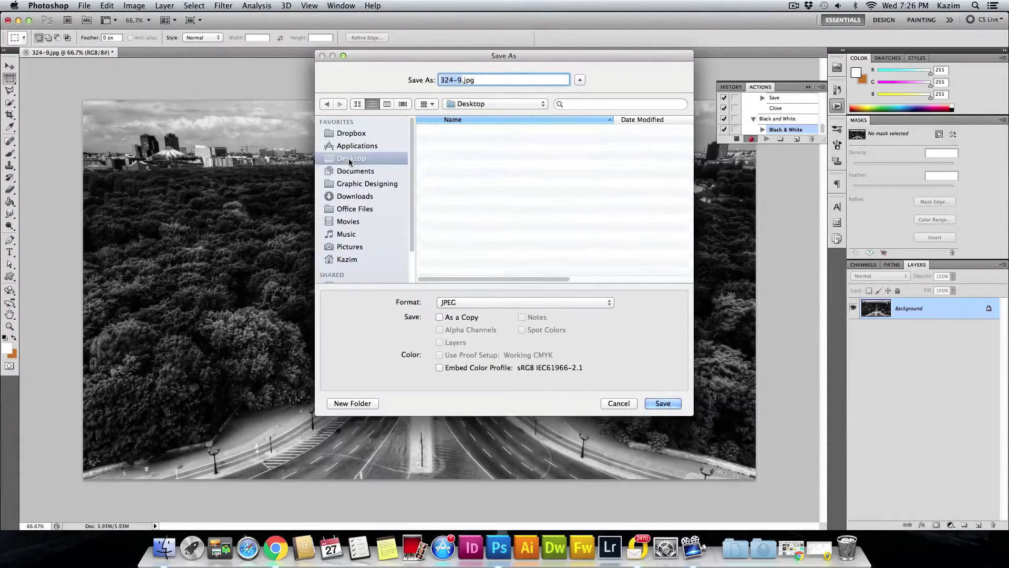
pyautogui.click(362, 404)
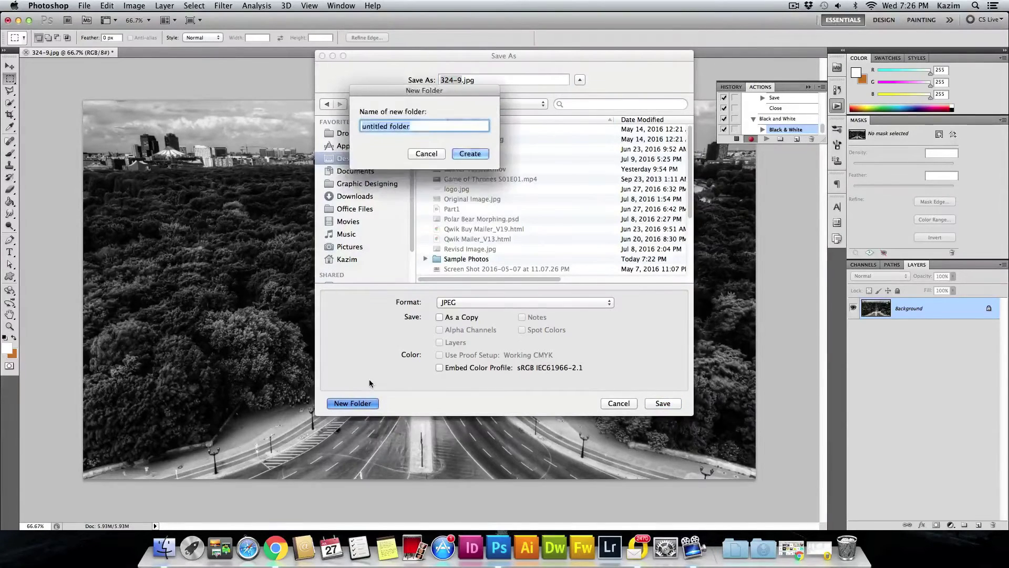
pyautogui.write('U')
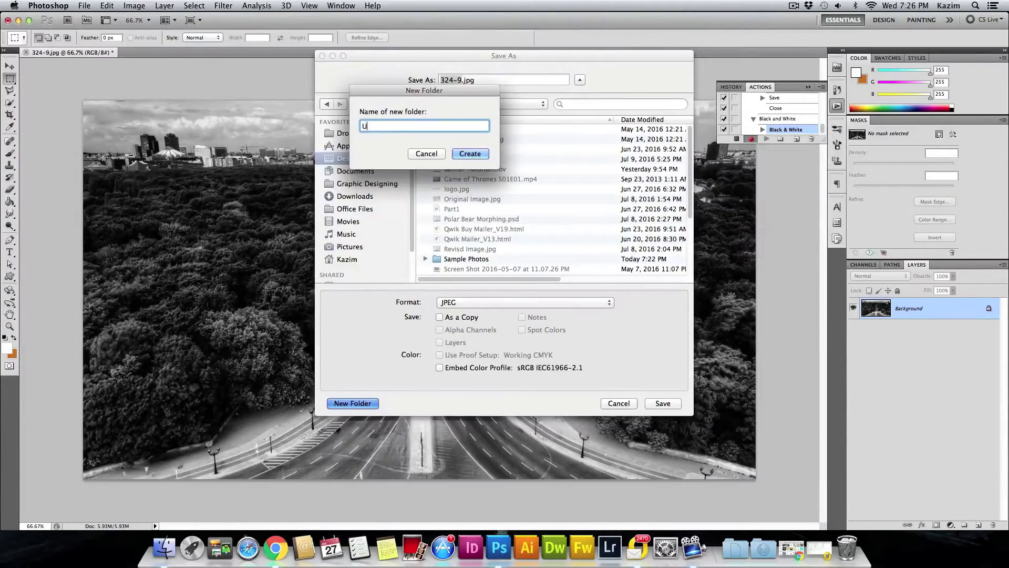
pyautogui.write('lack and White Photos')
pyautogui.press('Return')
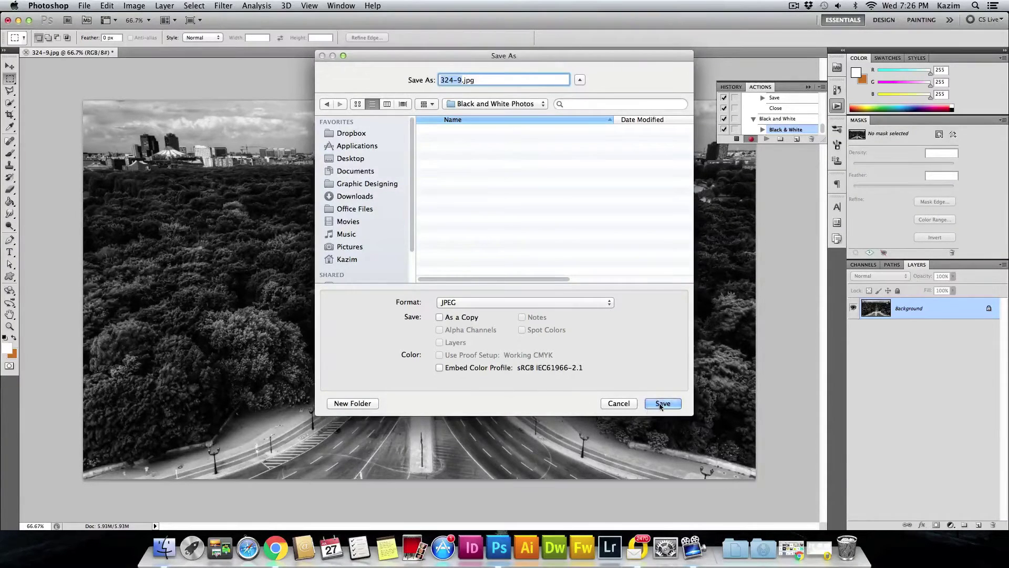
# - Save the photo into that folder as a JPEG at quality 12
pyautogui.click(458, 303)
pyautogui.click(476, 302)
pyautogui.click(663, 403)
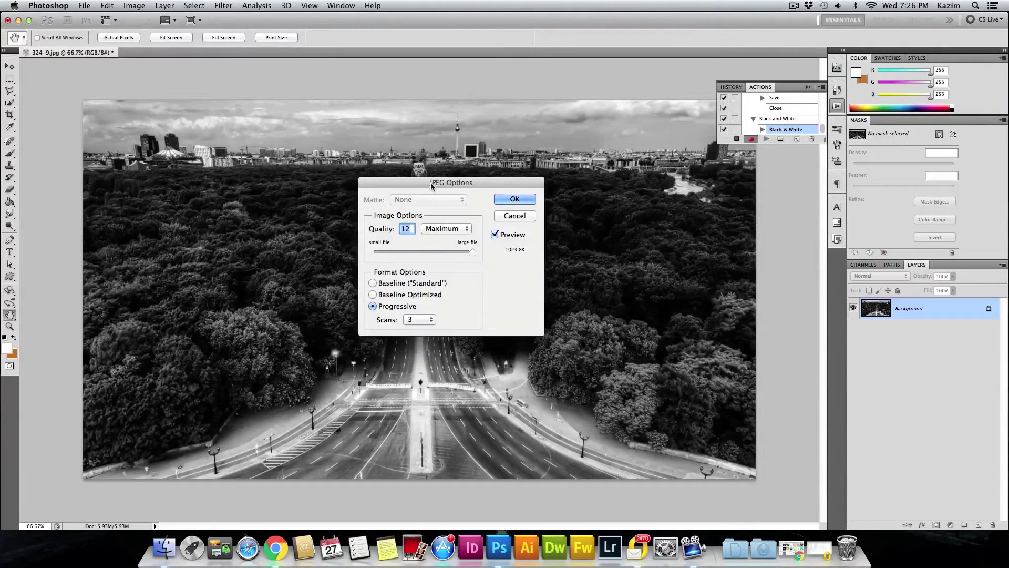
pyautogui.click(474, 254)
pyautogui.click(518, 200)
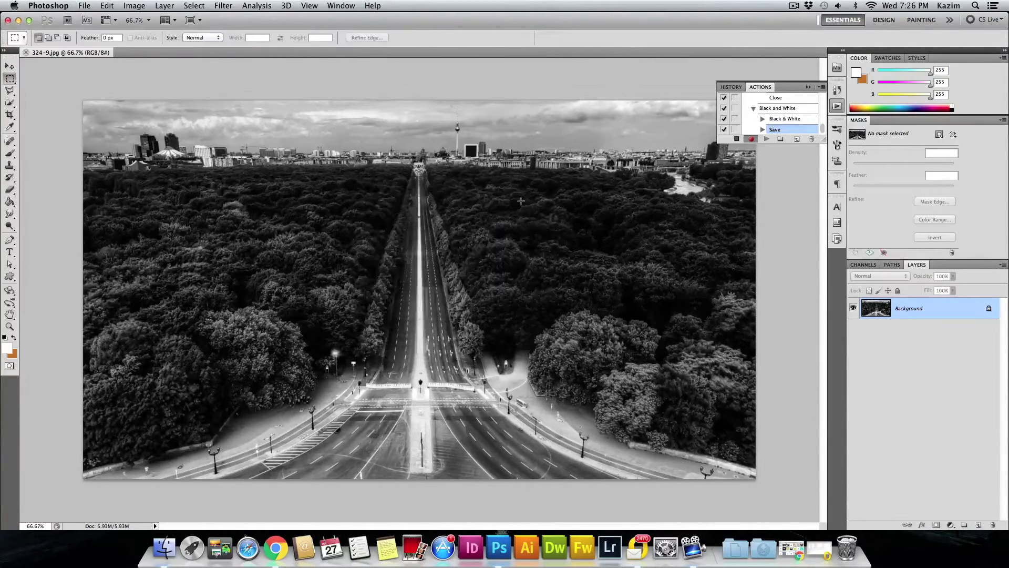
# - Close the photo and stop recording the Black and White action
pyautogui.click(25, 53)
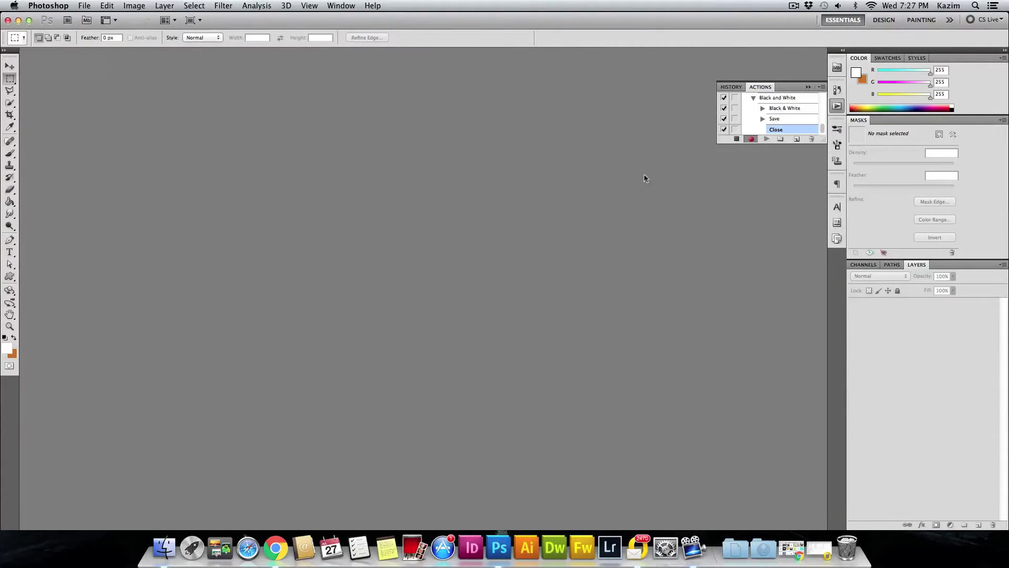
pyautogui.click(737, 140)
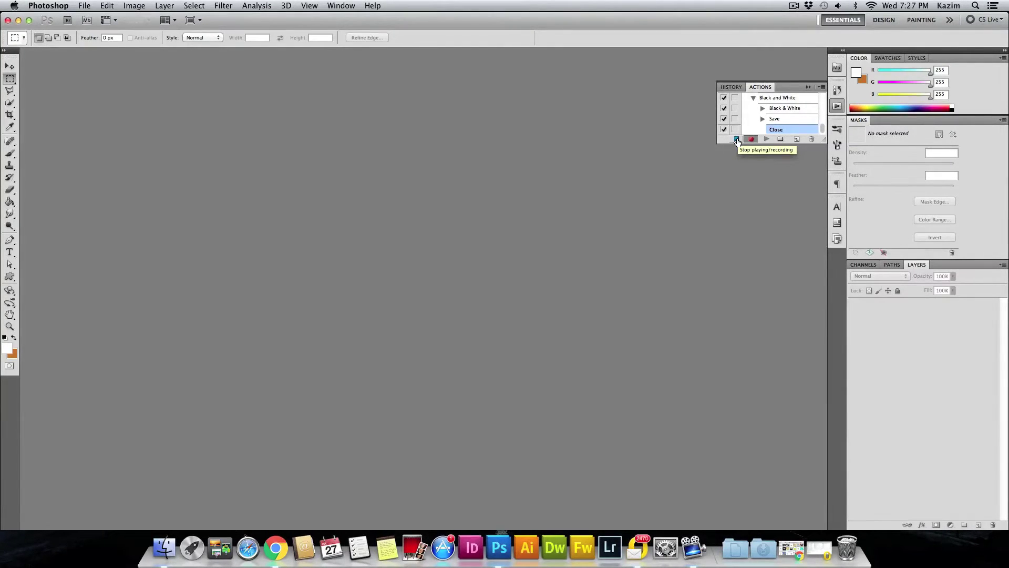
pyautogui.click(737, 139)
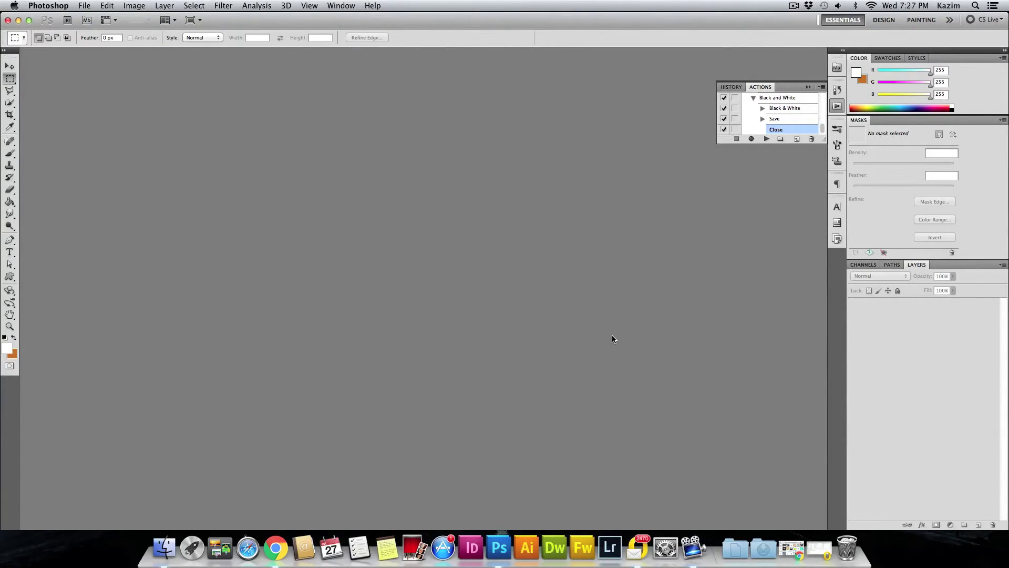
# - Launch the Image Processor from File > Scripts
pyautogui.click(82, 6)
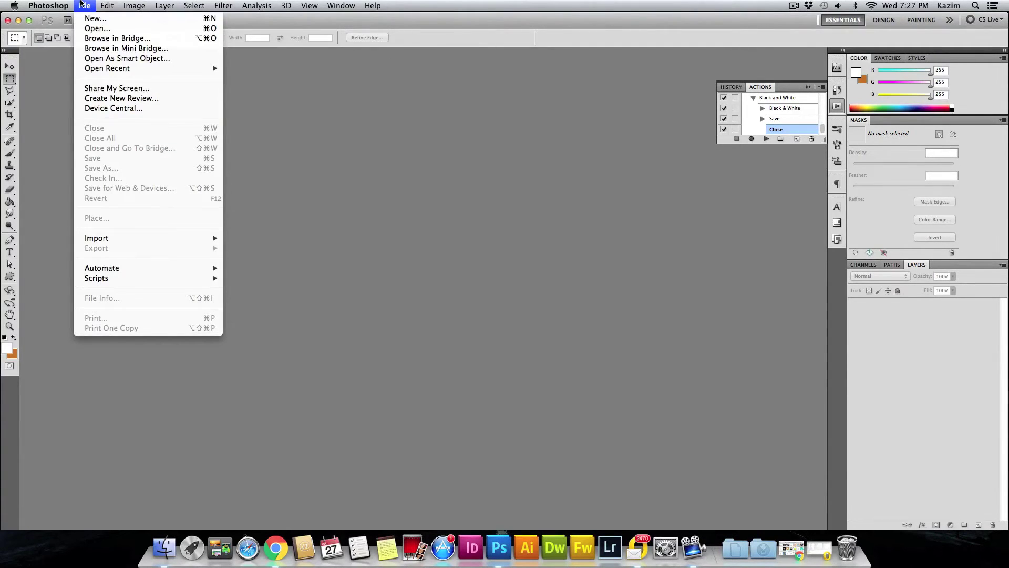
pyautogui.click(50, 87)
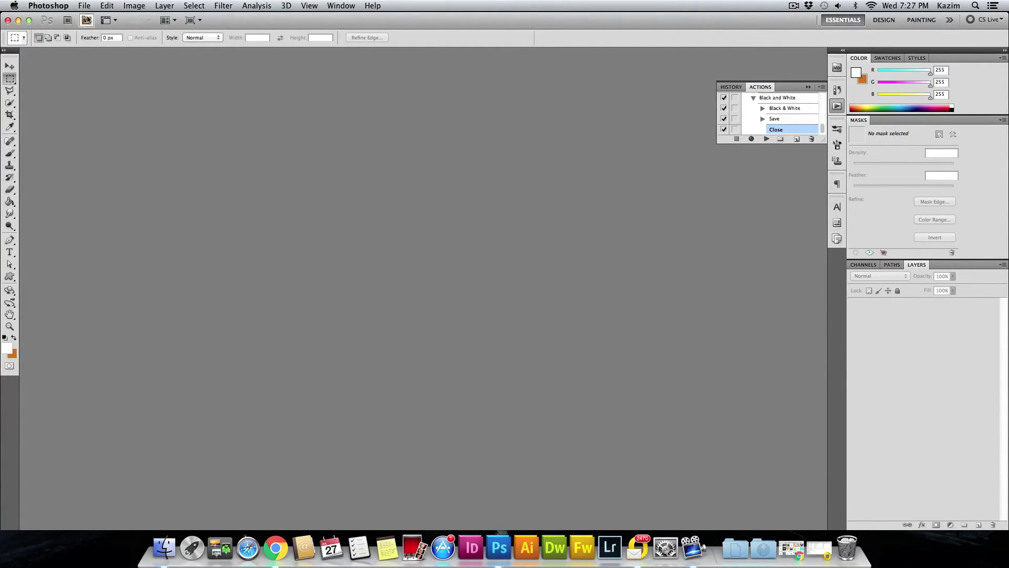
pyautogui.click(84, 6)
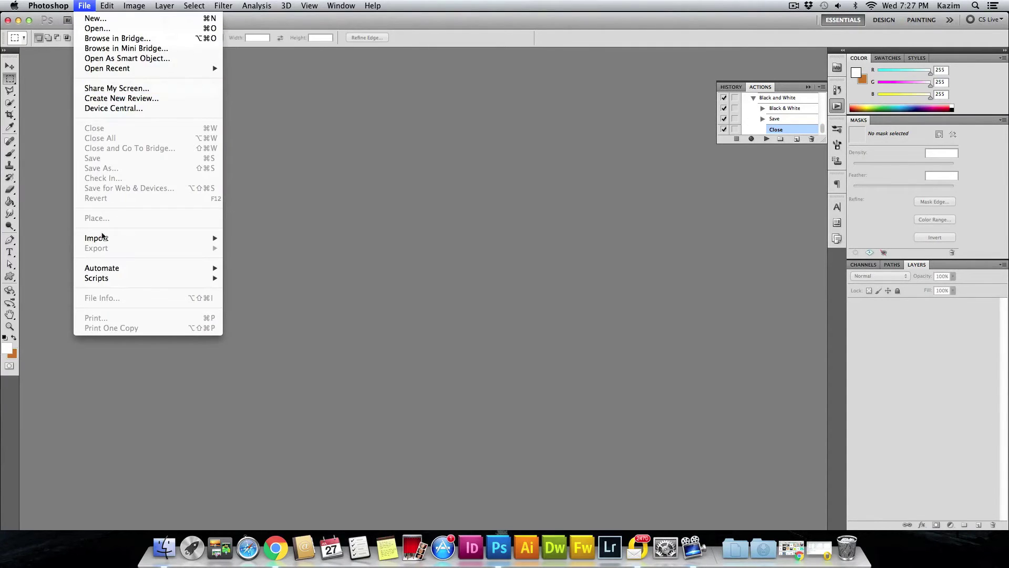
pyautogui.moveTo(102, 280)
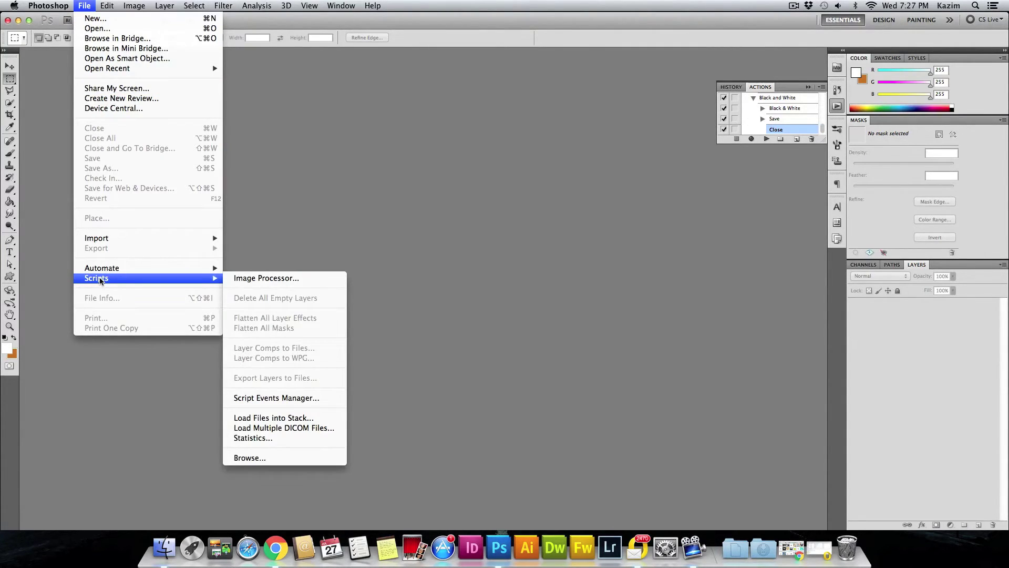
pyautogui.click(249, 279)
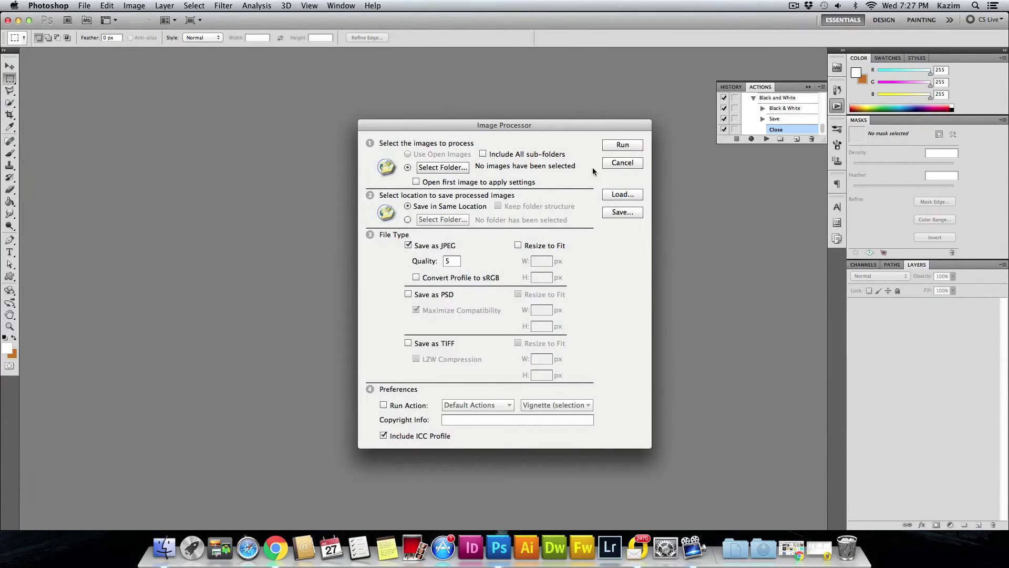
# - Set the Image Processor source folder to Sample Photos on the Desktop
pyautogui.click(443, 167)
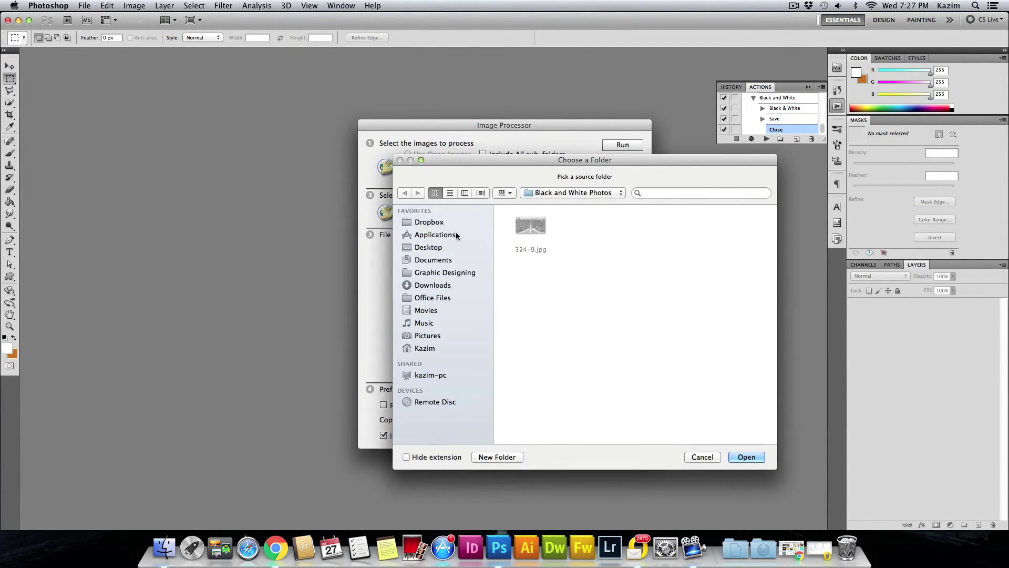
pyautogui.click(419, 252)
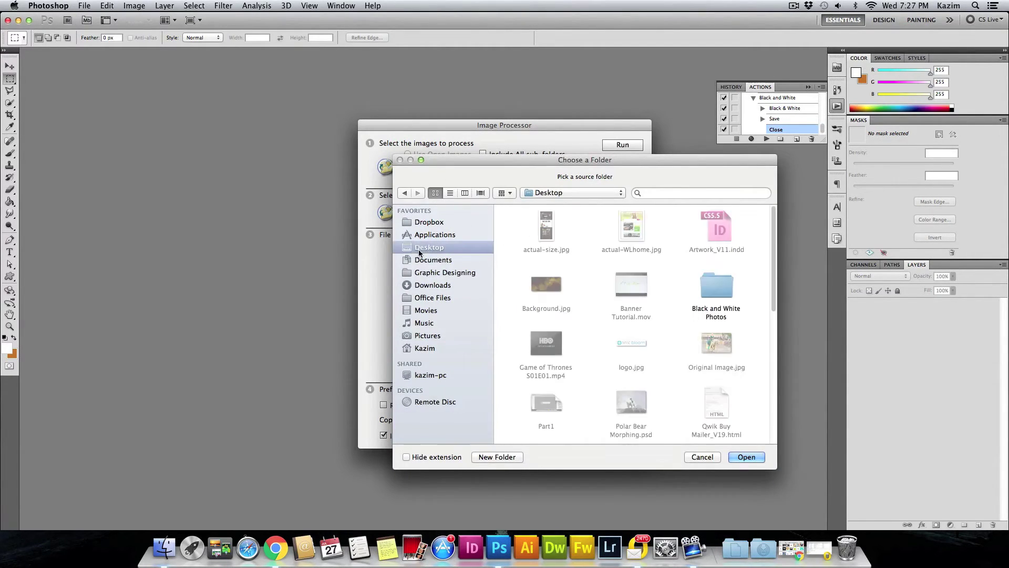
pyautogui.moveTo(770, 270); pyautogui.dragTo(768, 392)
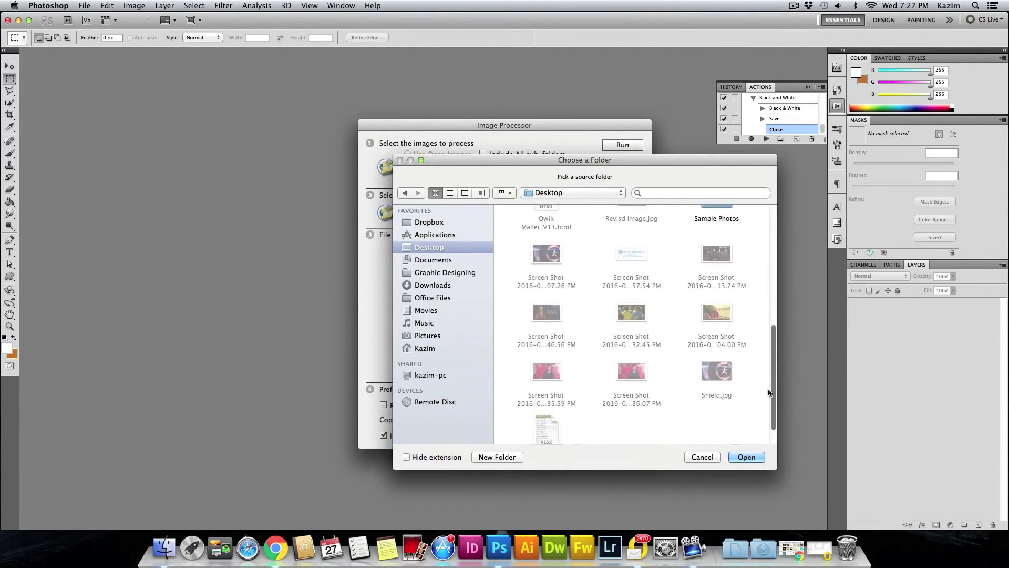
pyautogui.scroll(5, 736, 315)
pyautogui.doubleClick(718, 247)
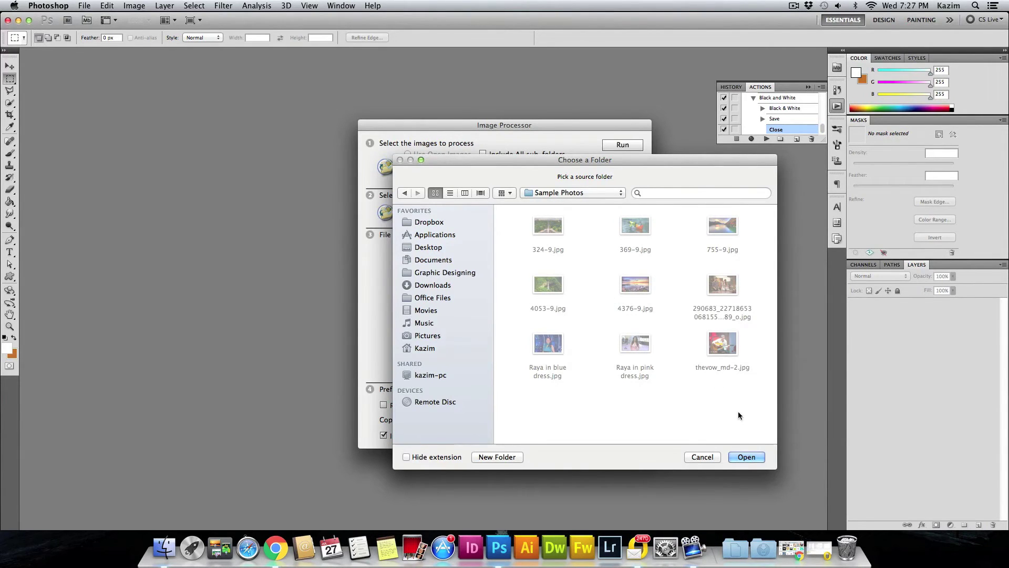
pyautogui.click(746, 457)
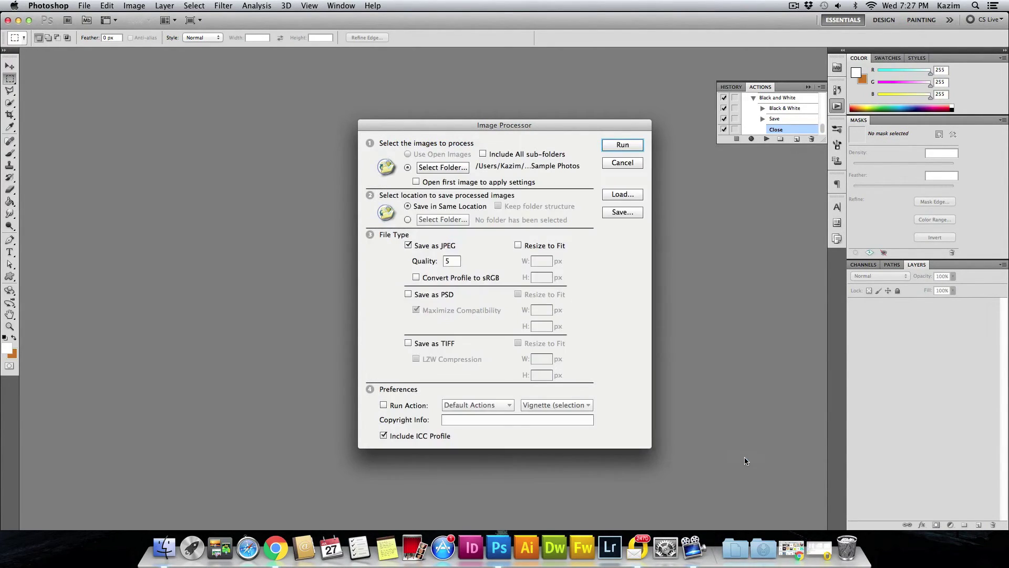
# - Choose Select Folder as the output and point it to the Desktop's Black and White Photos folder
pyautogui.click(407, 219)
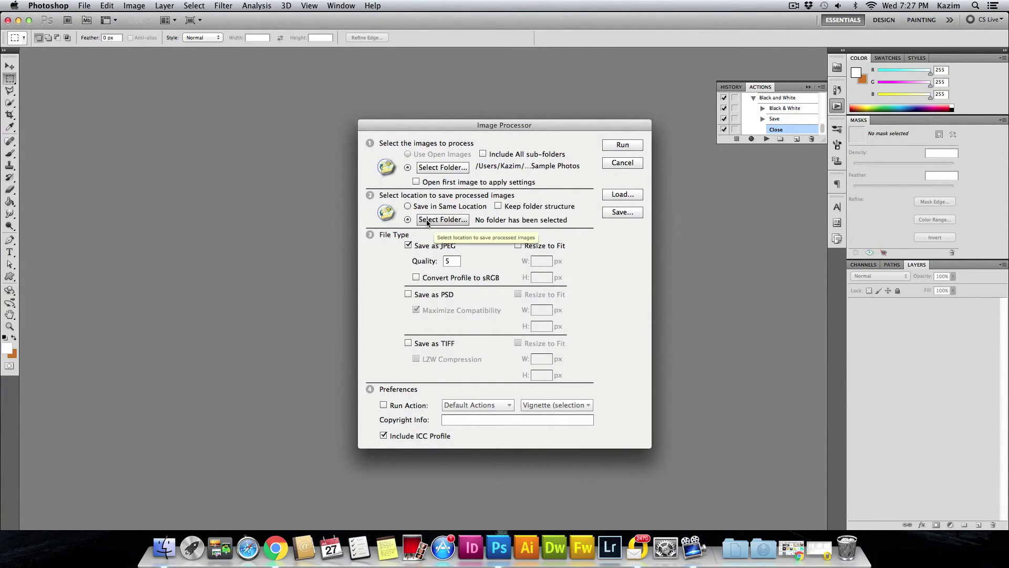
pyautogui.click(442, 219)
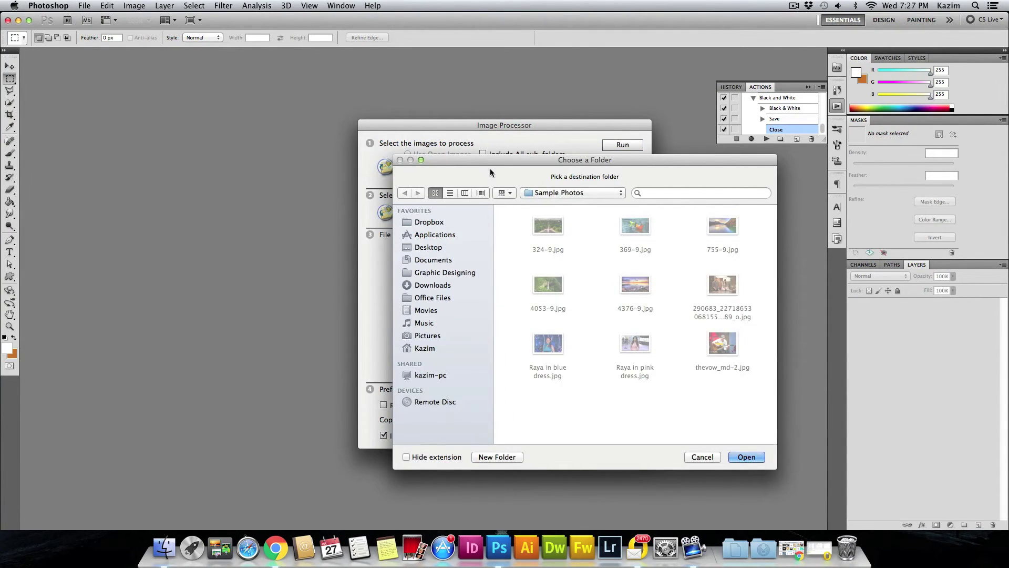
pyautogui.moveTo(489, 160); pyautogui.dragTo(575, 194)
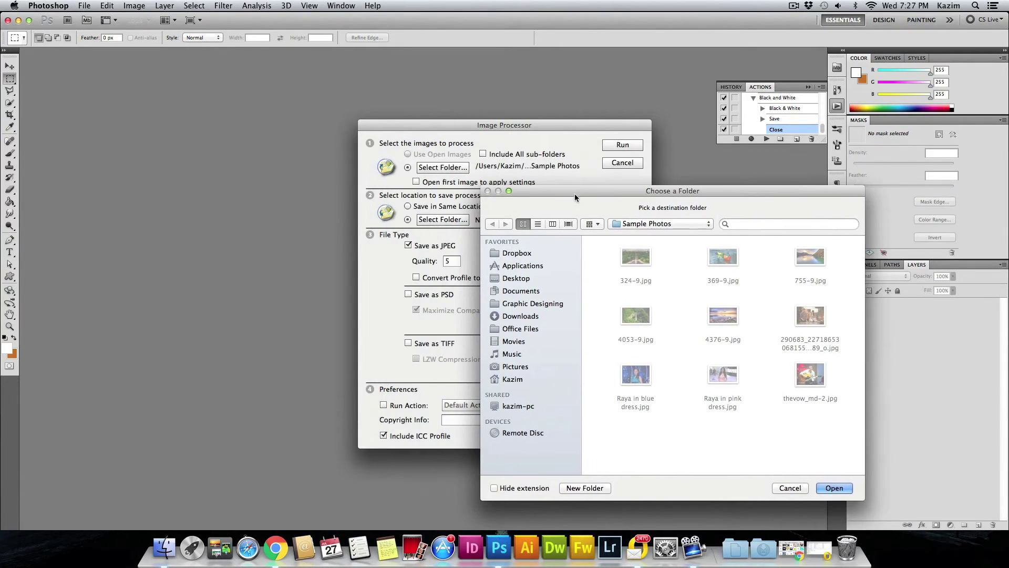
pyautogui.click(514, 280)
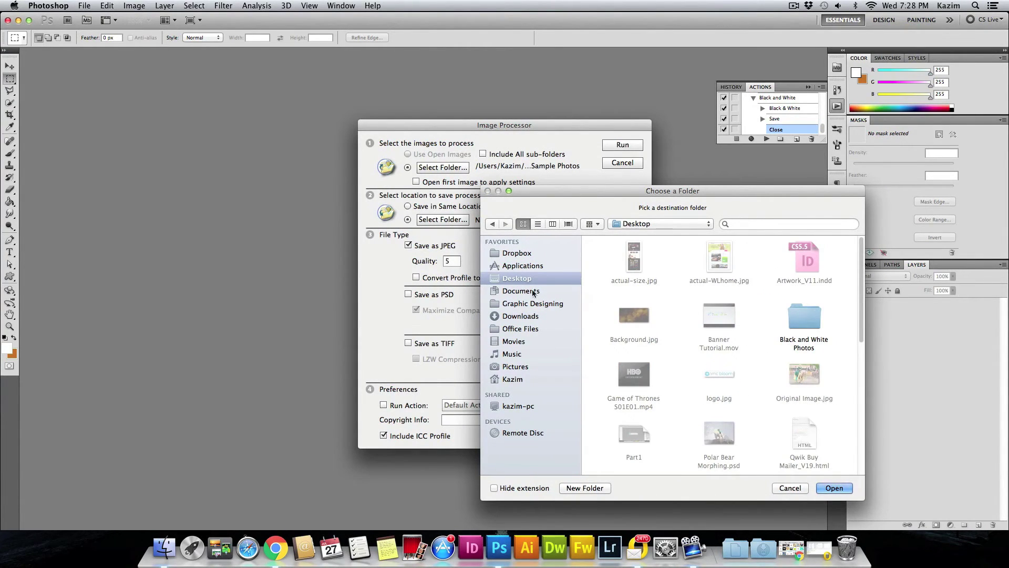
pyautogui.moveTo(581, 196); pyautogui.dragTo(532, 188)
pyautogui.doubleClick(755, 300)
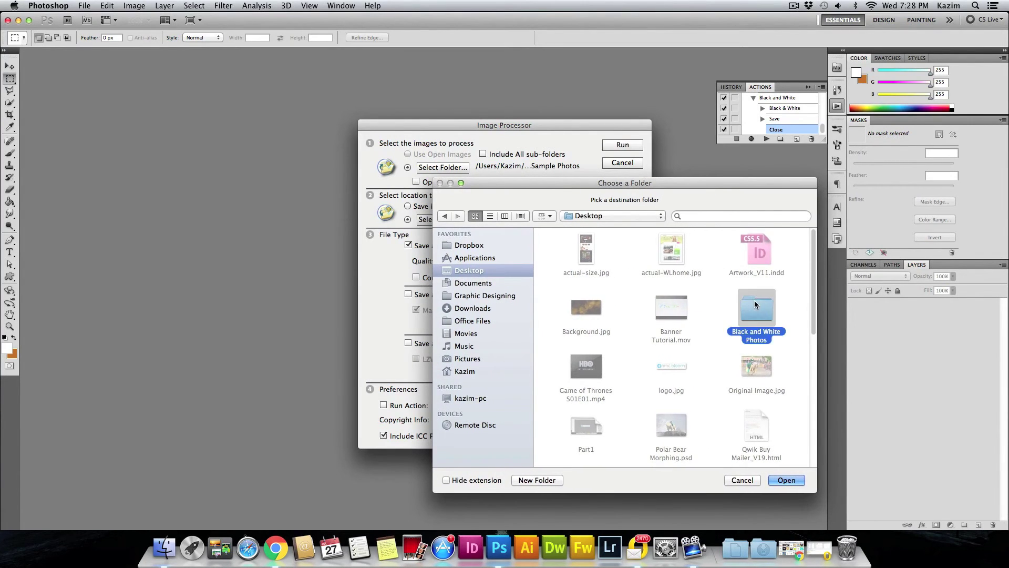
pyautogui.click(785, 480)
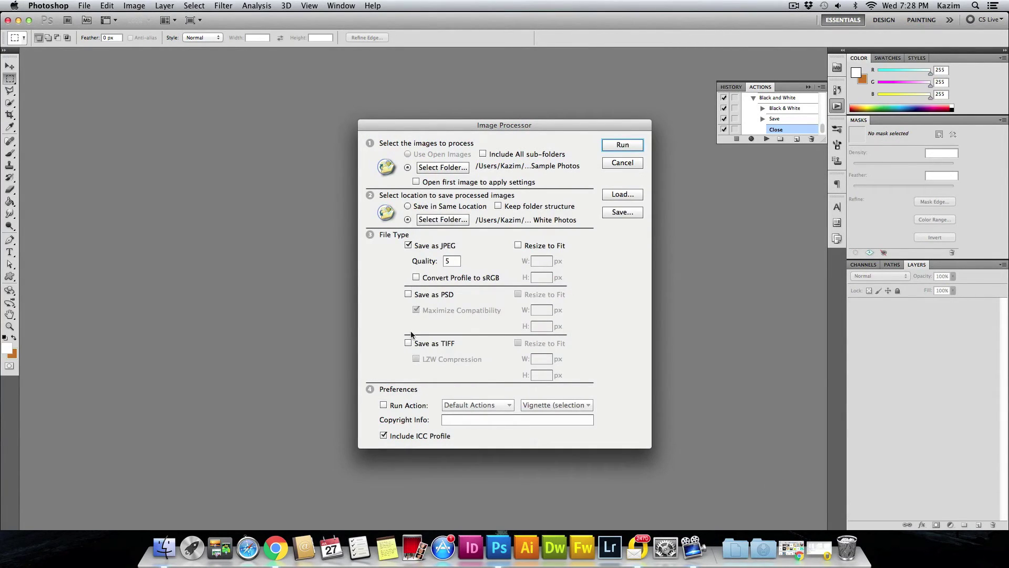
# - Enable Run Action with the Black and White action, run the batch, then minimize Photoshop
pyautogui.click(383, 406)
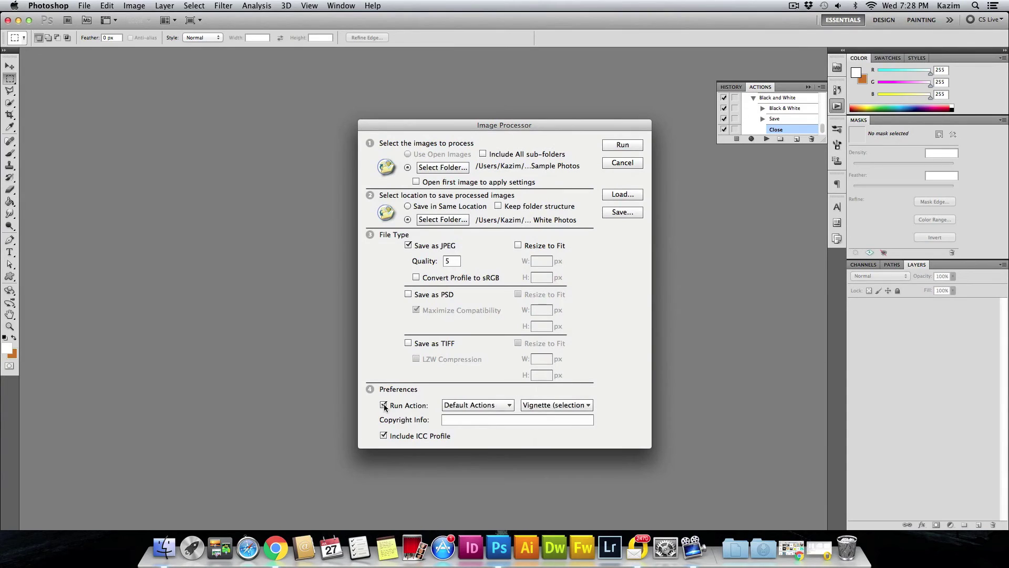
pyautogui.click(508, 406)
pyautogui.click(470, 417)
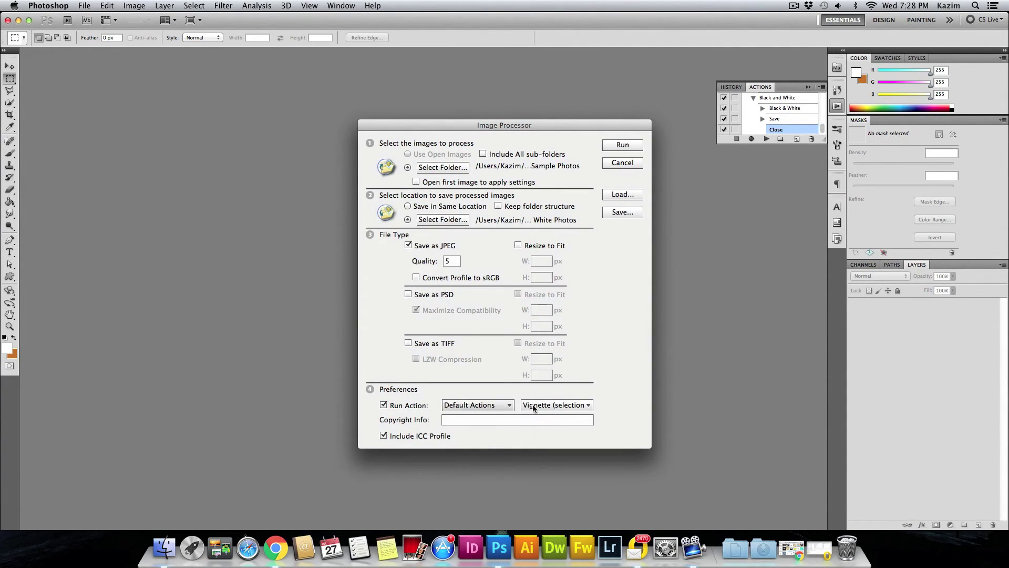
pyautogui.click(581, 407)
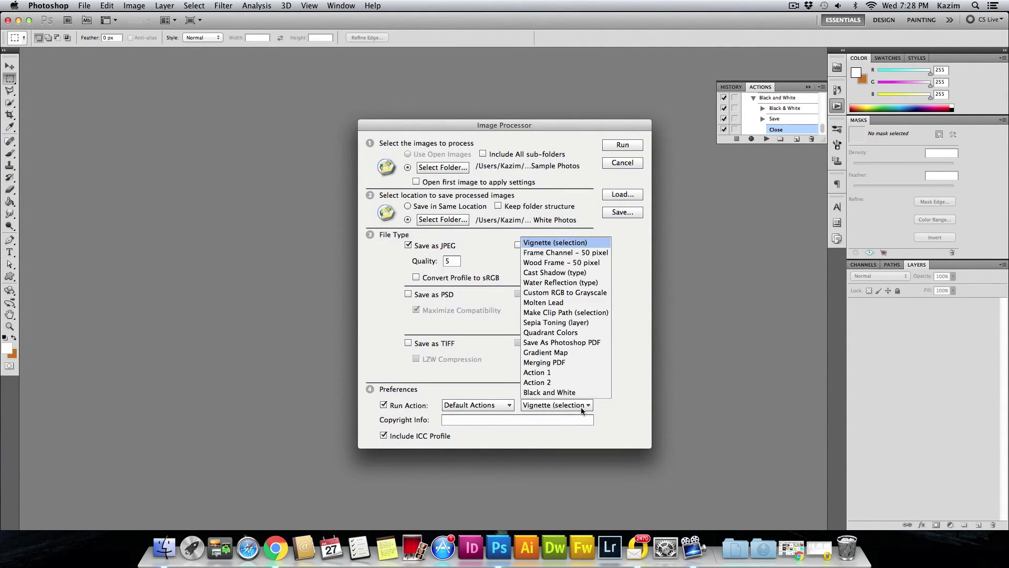
pyautogui.click(544, 392)
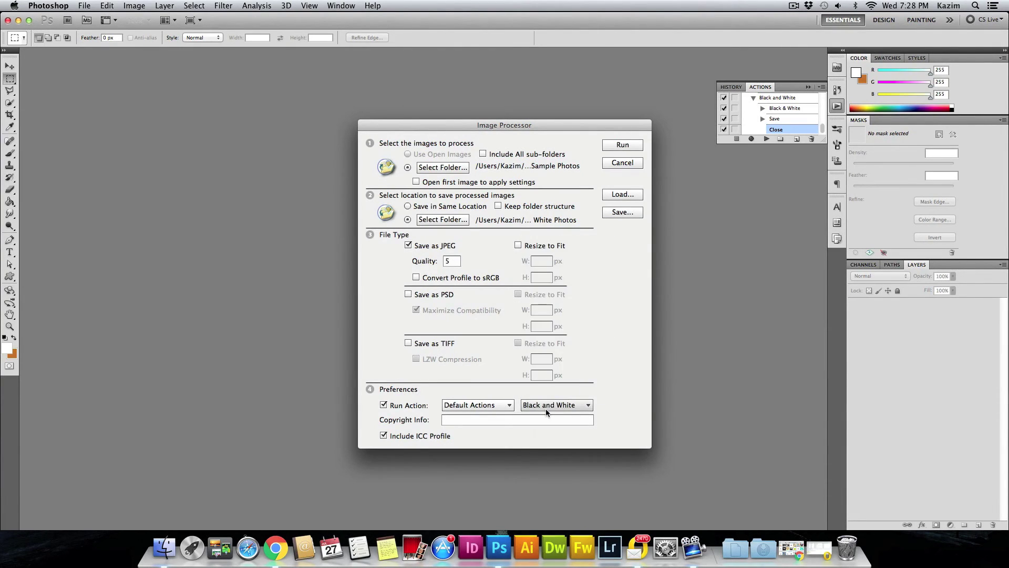
pyautogui.click(633, 147)
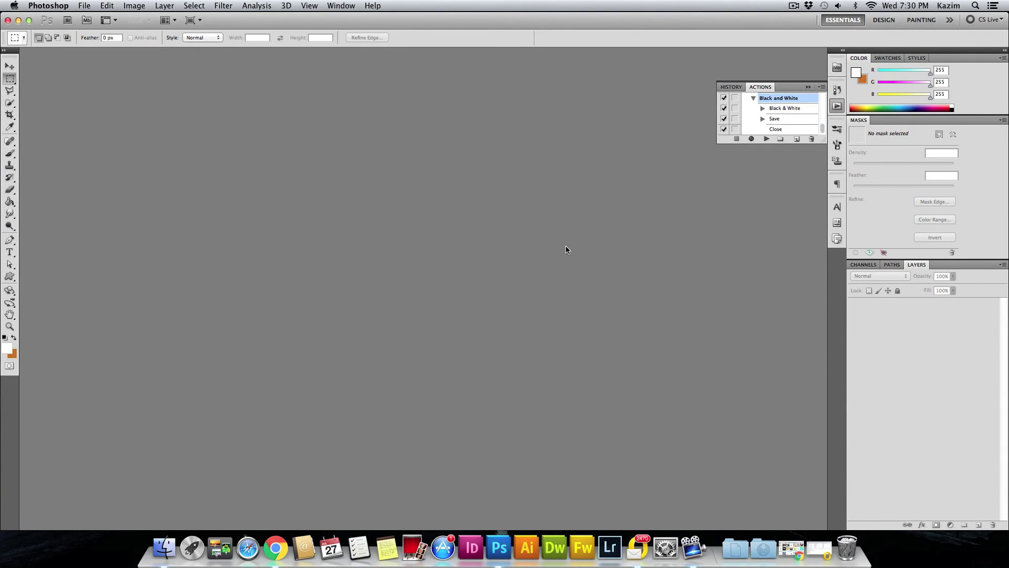
pyautogui.click(18, 20)
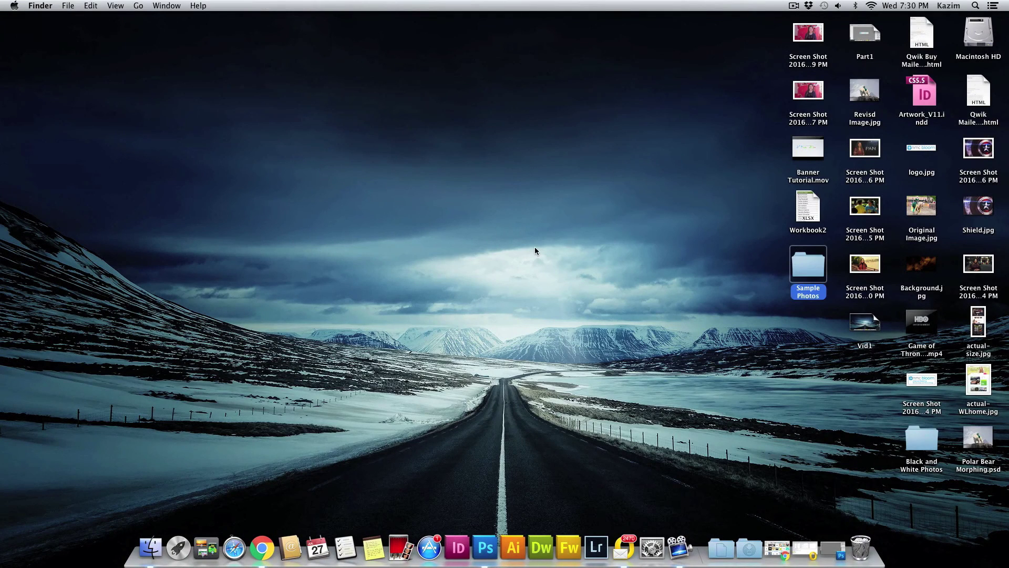
# - Open the Black and White Photos folder and check that 324-9.jpg is now black and white
pyautogui.doubleClick(922, 435)
pyautogui.moveTo(509, 123); pyautogui.dragTo(535, 125)
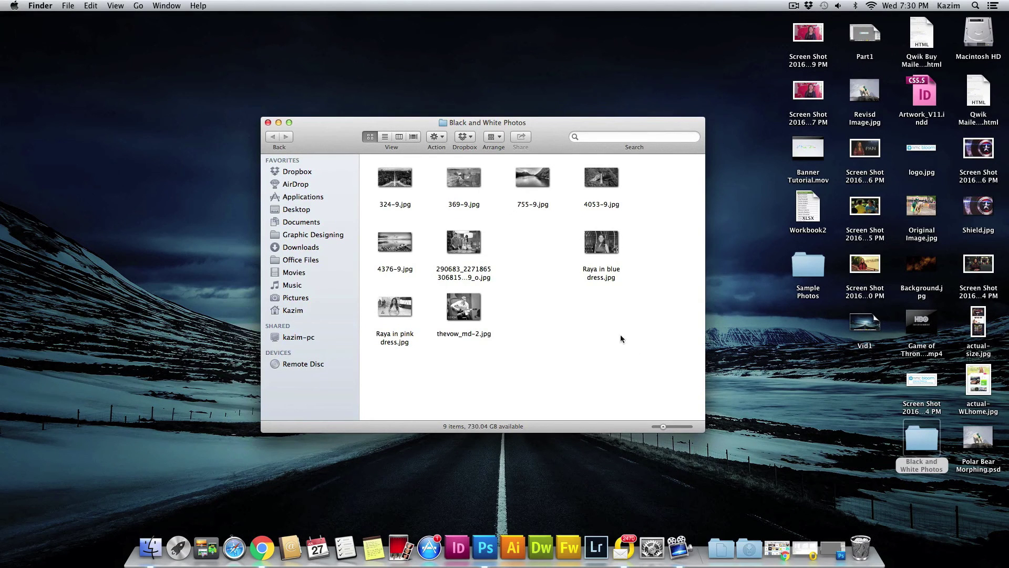
pyautogui.doubleClick(393, 179)
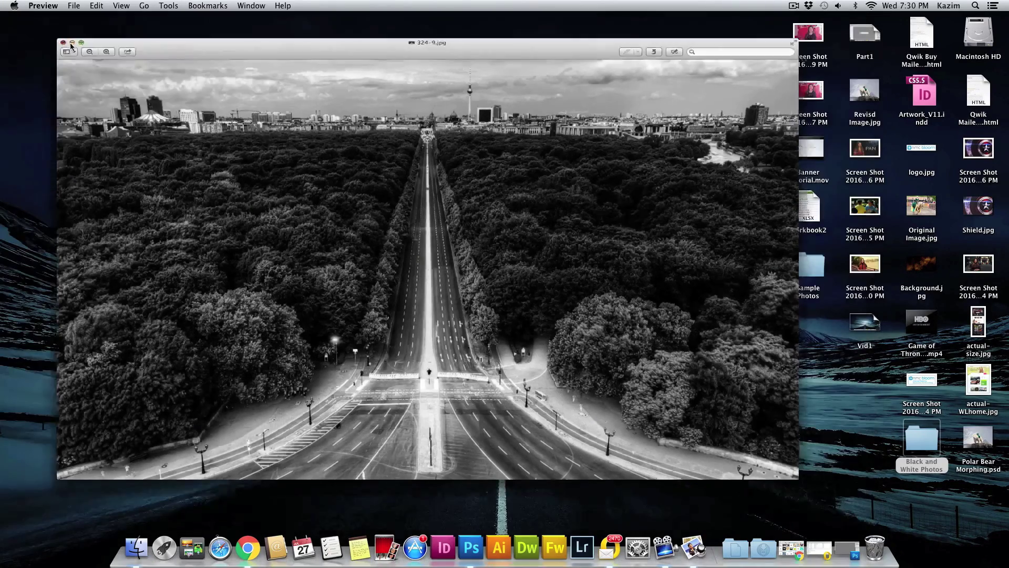
pyautogui.click(63, 42)
# - Quick Look through the remaining processed photos to confirm each is grayscale
pyautogui.click(462, 245)
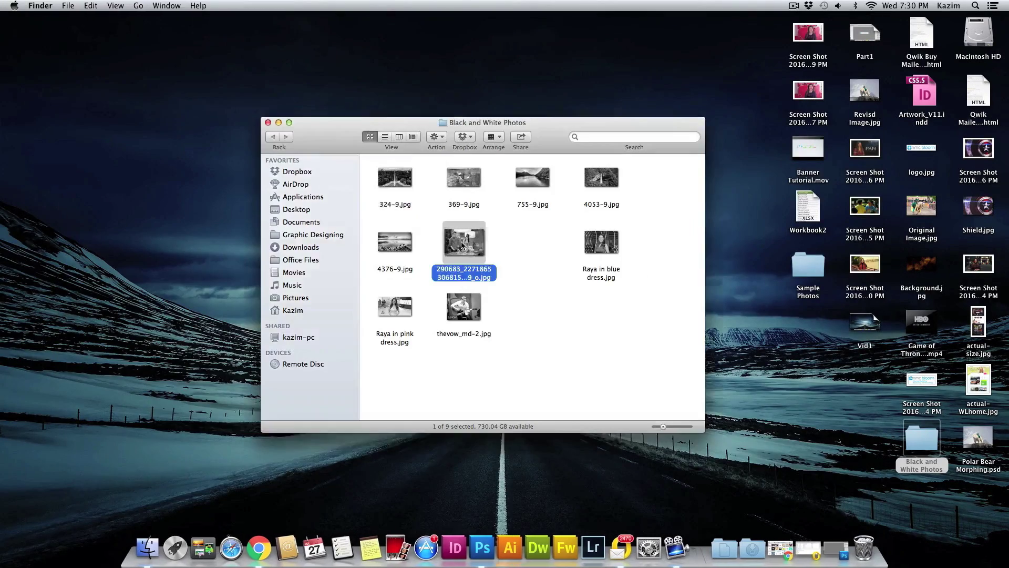
pyautogui.press('space')
pyautogui.press('Right')
pyautogui.press('Right')
pyautogui.press('Right')
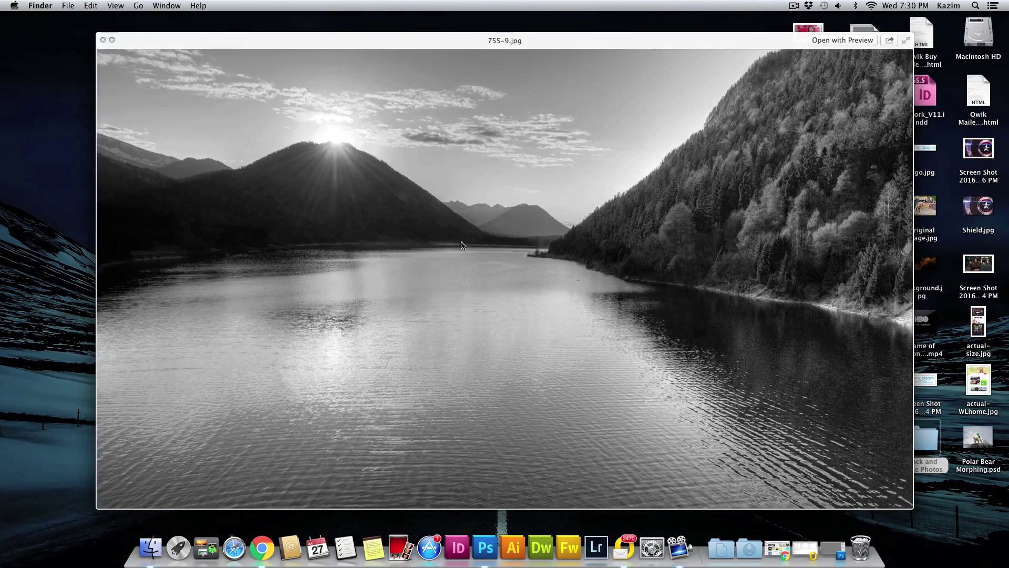
pyautogui.press('Right')
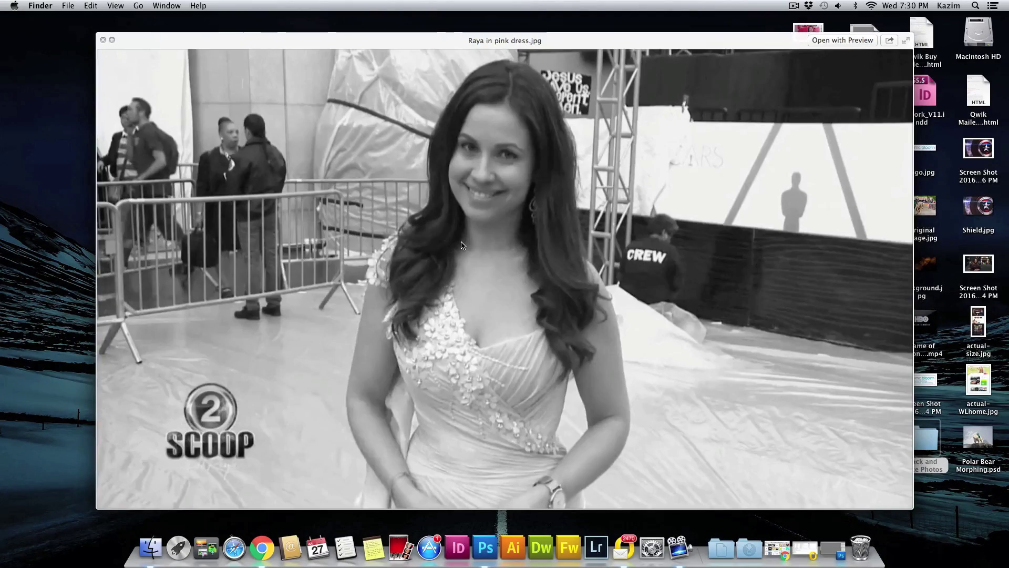
pyautogui.press('Right')
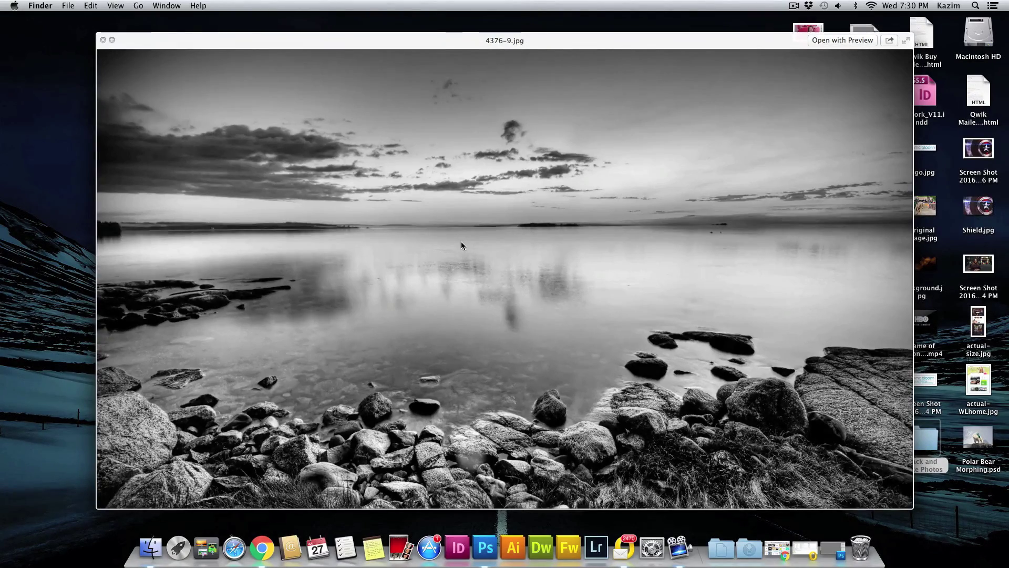
pyautogui.press('Right')
pyautogui.press('space')
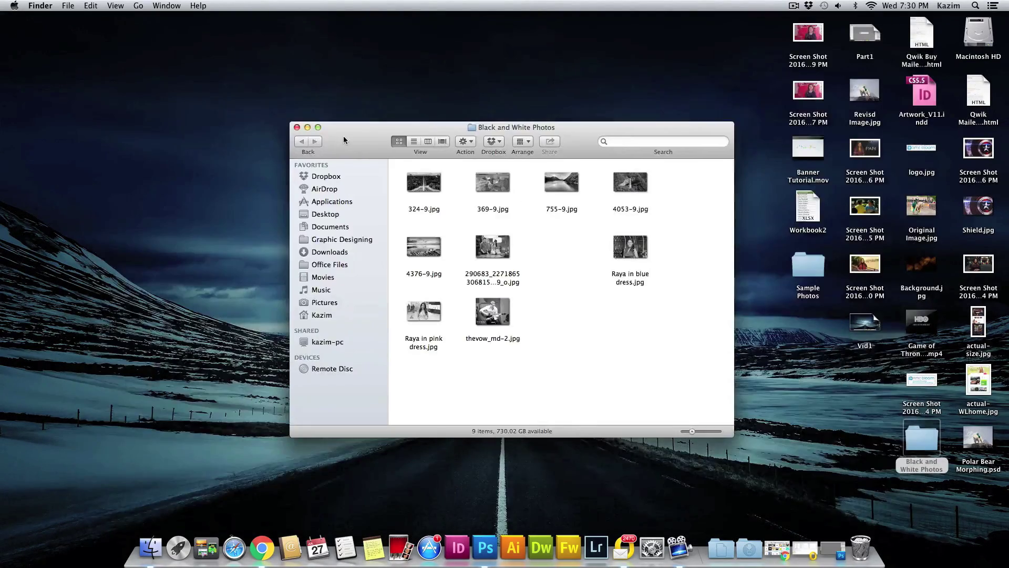